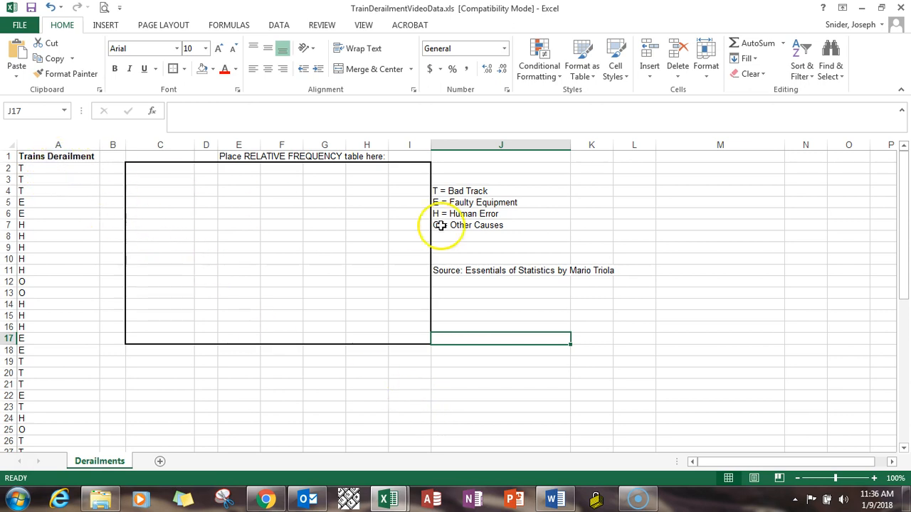
Examine the cause code legend in column J and the full list of train derailment codes in column A
{"action": "left_click", "coordinate": [499, 192]}
{"action": "left_click_drag", "start_coordinate": [498, 192], "coordinate": [509, 239]}
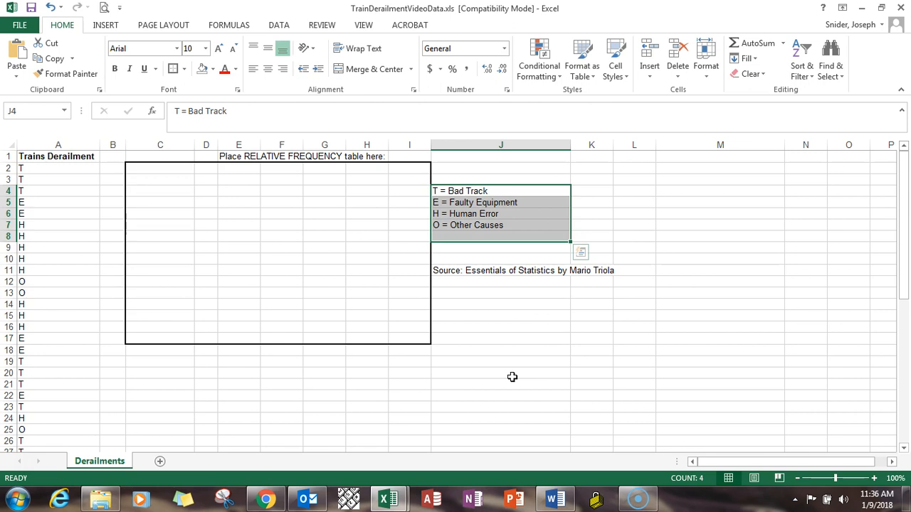
{"action": "left_click", "coordinate": [69, 170]}
{"action": "scroll", "coordinate": [56, 223], "scroll_direction": "down", "scroll_amount": 8}
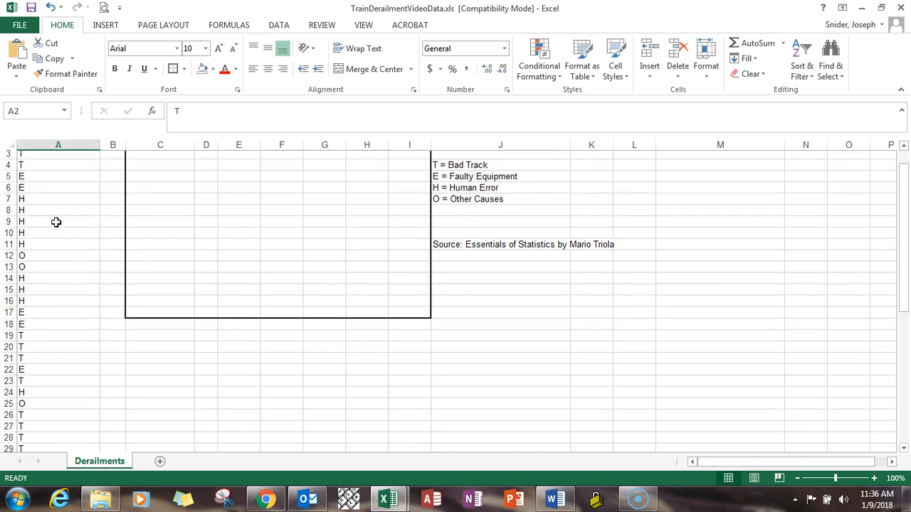
{"action": "scroll", "coordinate": [64, 242], "scroll_direction": "down", "scroll_amount": 4}
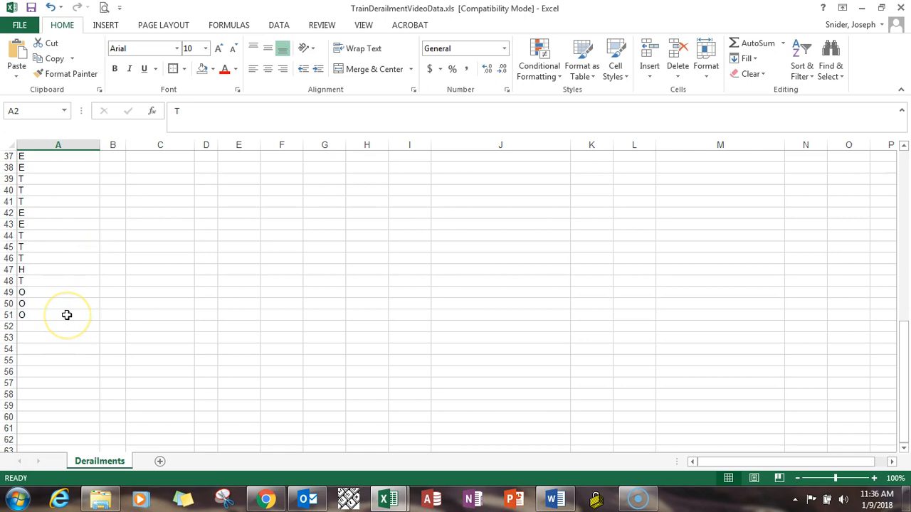
{"action": "scroll", "coordinate": [454, 283], "scroll_direction": "up", "scroll_amount": 2}
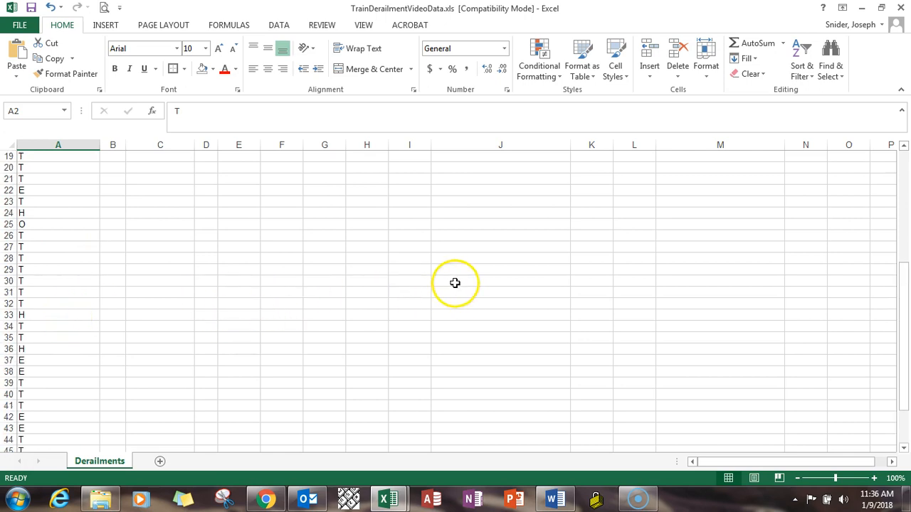
{"action": "scroll", "coordinate": [455, 283], "scroll_direction": "up", "scroll_amount": 10}
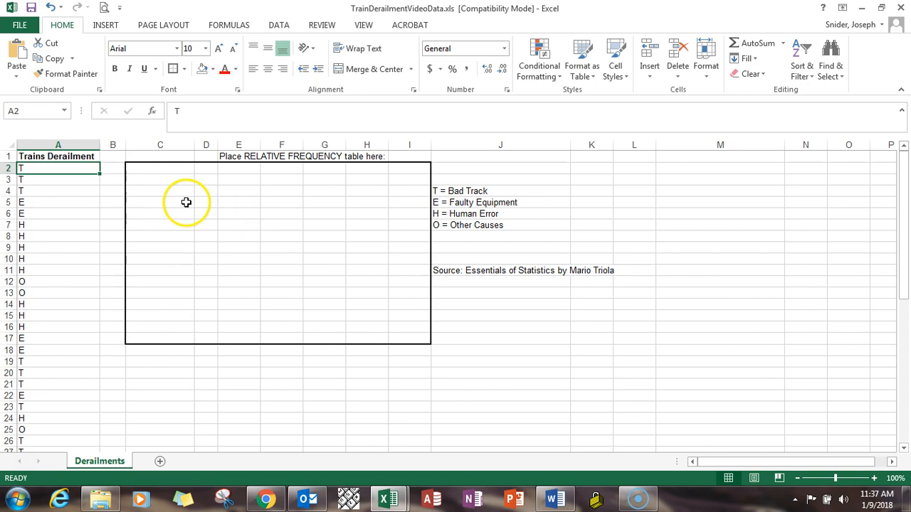
Copy the four cause labels from J4:J7 to C4:C7, and reapply the outside border around the table area C2:I17
{"action": "left_click_drag", "start_coordinate": [465, 191], "coordinate": [465, 224]}
{"action": "key", "text": "ctrl+c"}
{"action": "left_click", "coordinate": [164, 197]}
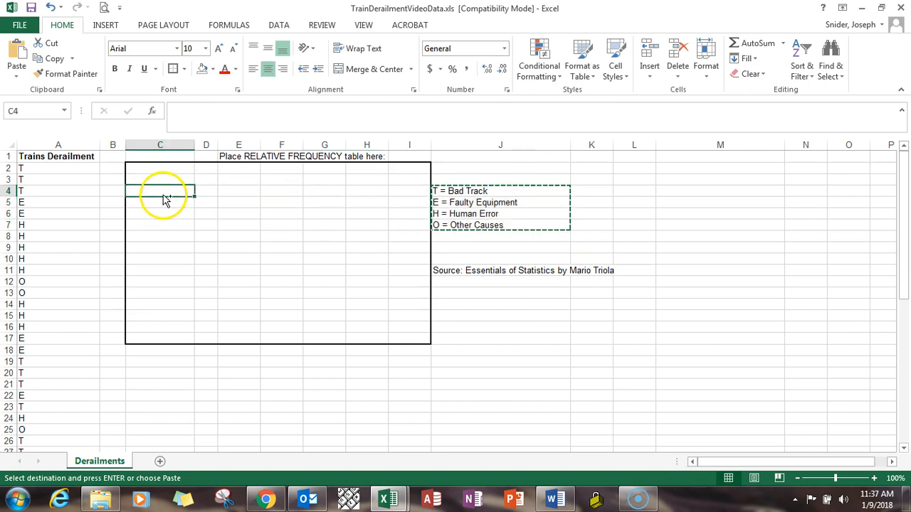
{"action": "key", "text": "ctrl+v"}
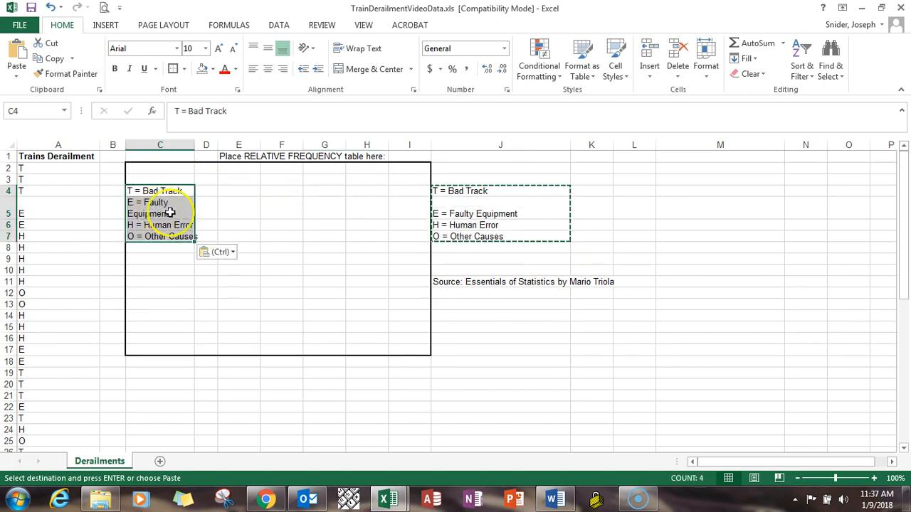
{"action": "left_click", "coordinate": [249, 188]}
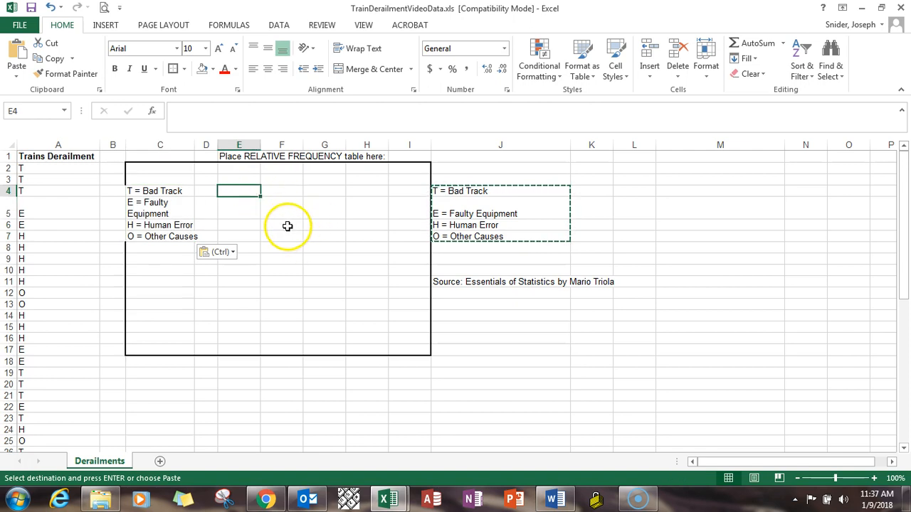
{"action": "left_click_drag", "start_coordinate": [167, 169], "coordinate": [401, 348]}
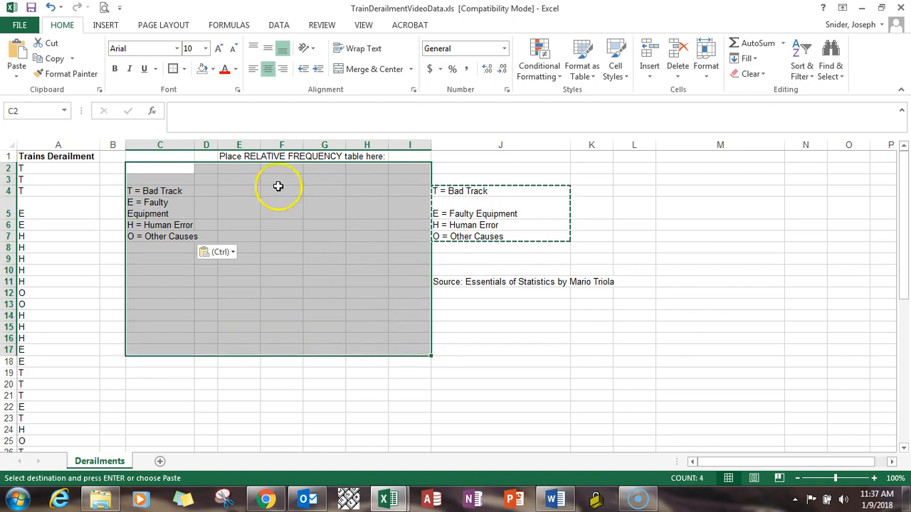
{"action": "left_click", "coordinate": [174, 69]}
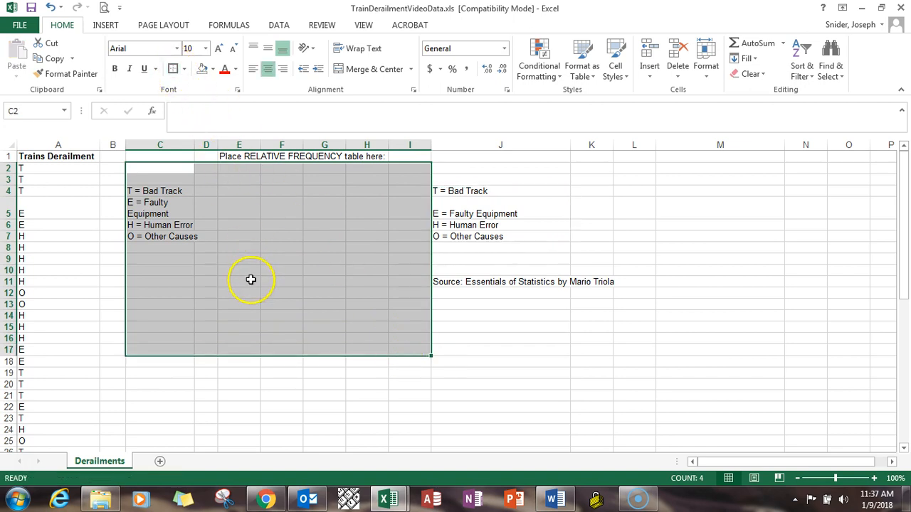
Enter the column headings Count in E3 and Percent in F3
{"action": "left_click", "coordinate": [243, 178]}
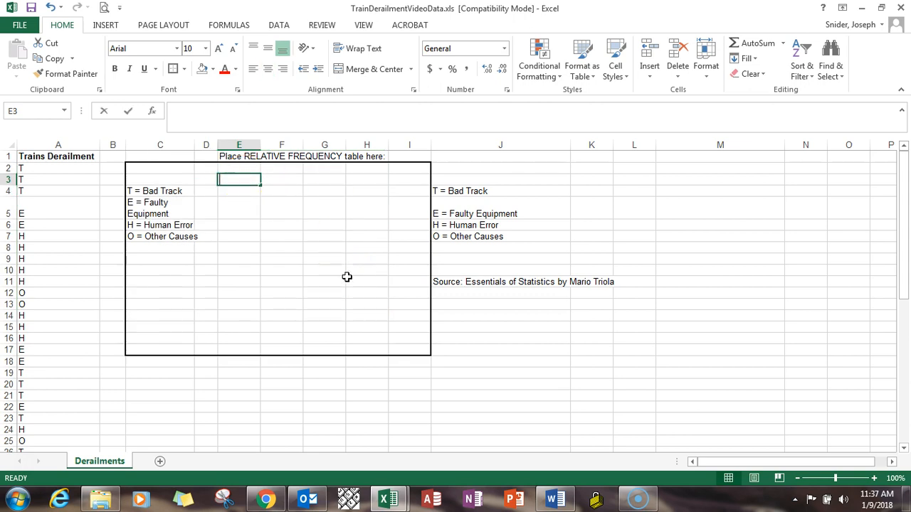
{"action": "type", "text": "Count"}
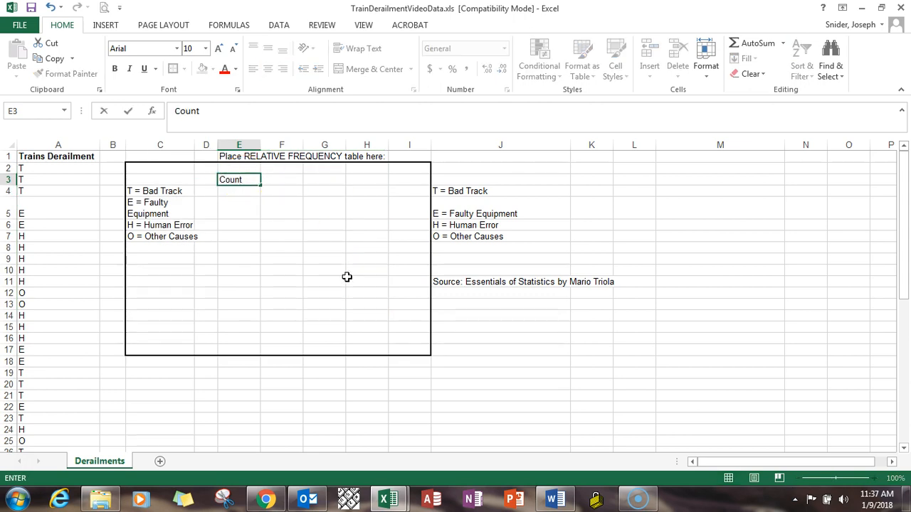
{"action": "key", "text": "Tab"}
{"action": "type", "text": "Percent"}
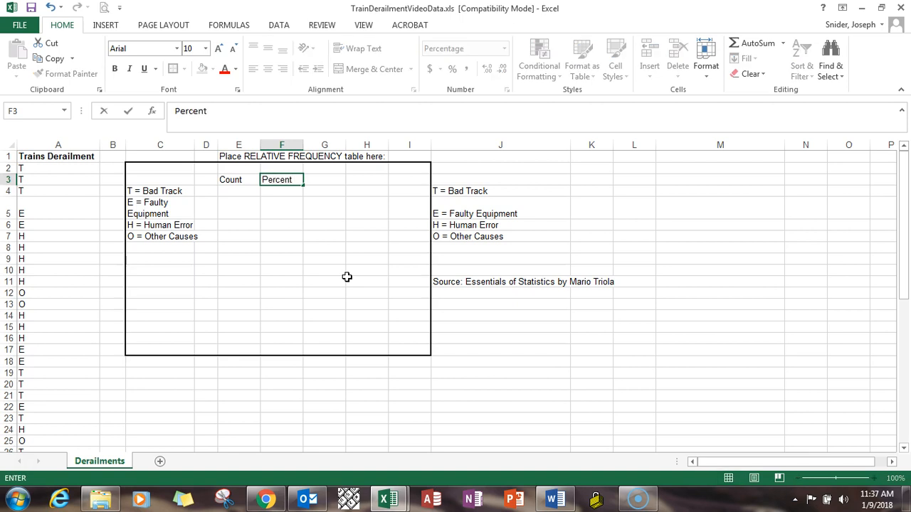
{"action": "key", "text": "Return"}
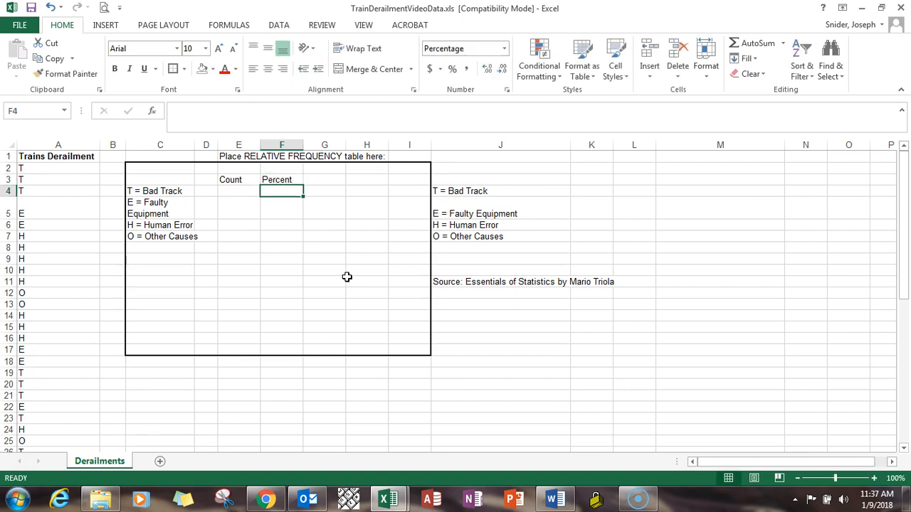
Enter the formula =COUNTIF(A2:A51,"T") in E4 to count the Bad Track derailments
{"action": "key", "text": "Left"}
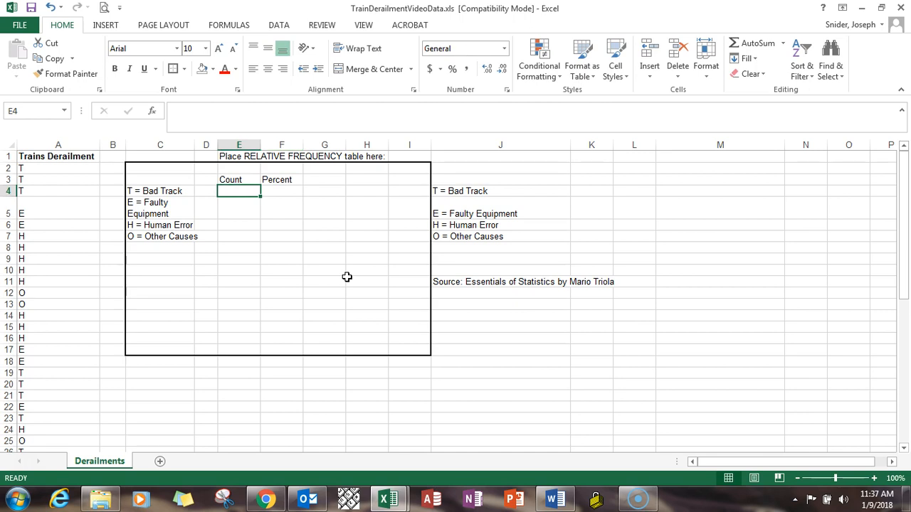
{"action": "type", "text": "="}
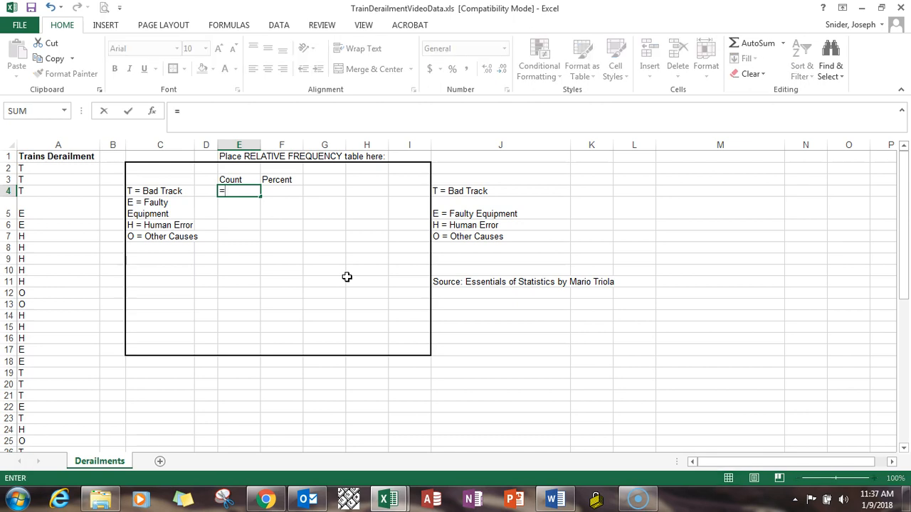
{"action": "type", "text": "countif"}
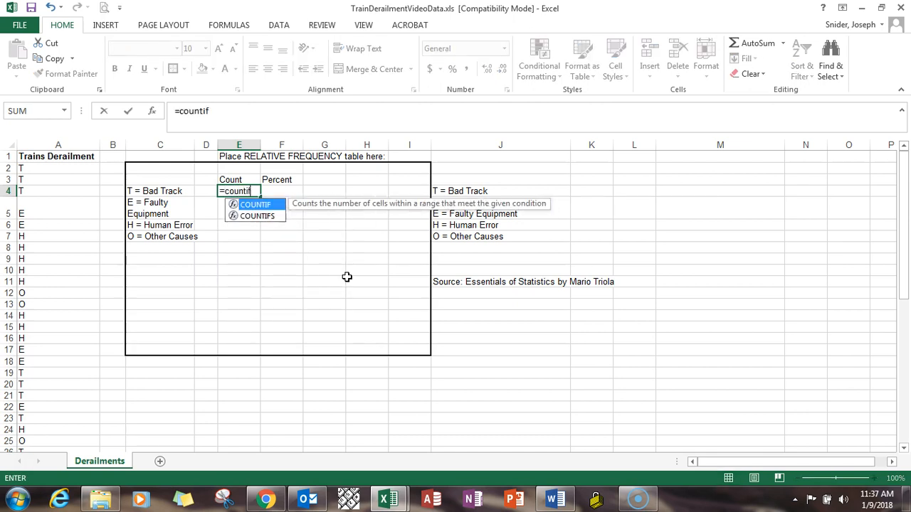
{"action": "type", "text": "("}
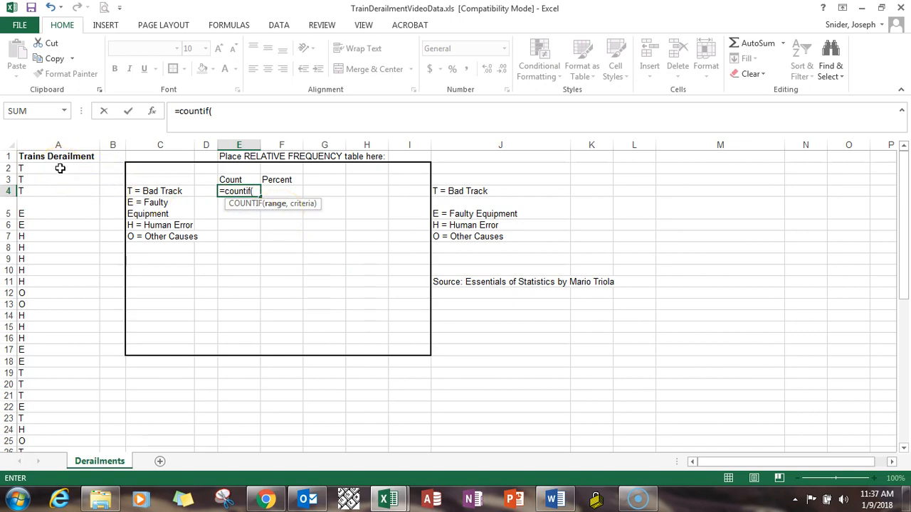
{"action": "left_click_drag", "start_coordinate": [59, 168], "coordinate": [39, 424]}
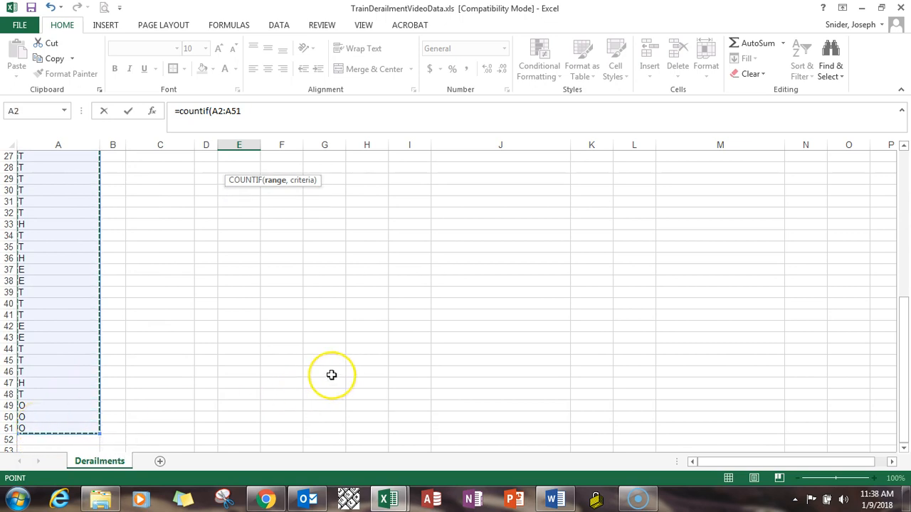
{"action": "type", "text": ","}
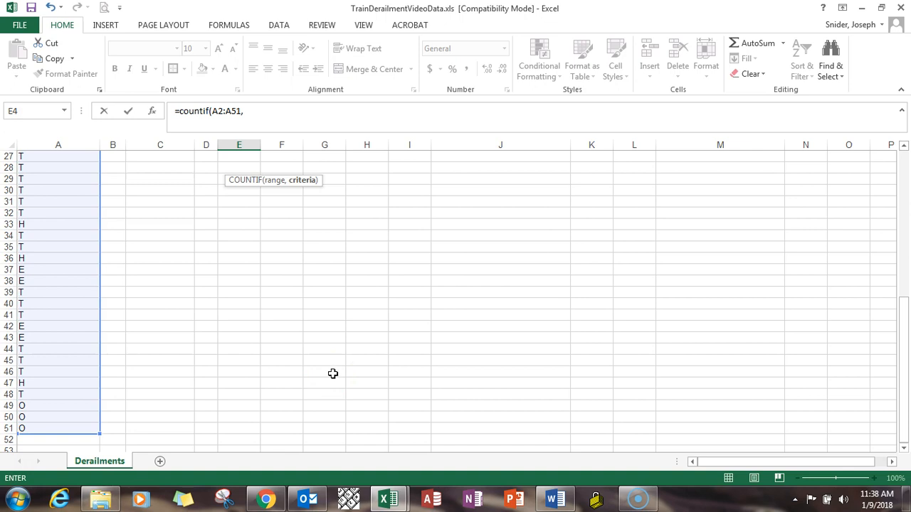
{"action": "left_click_drag", "start_coordinate": [904, 306], "coordinate": [901, 146]}
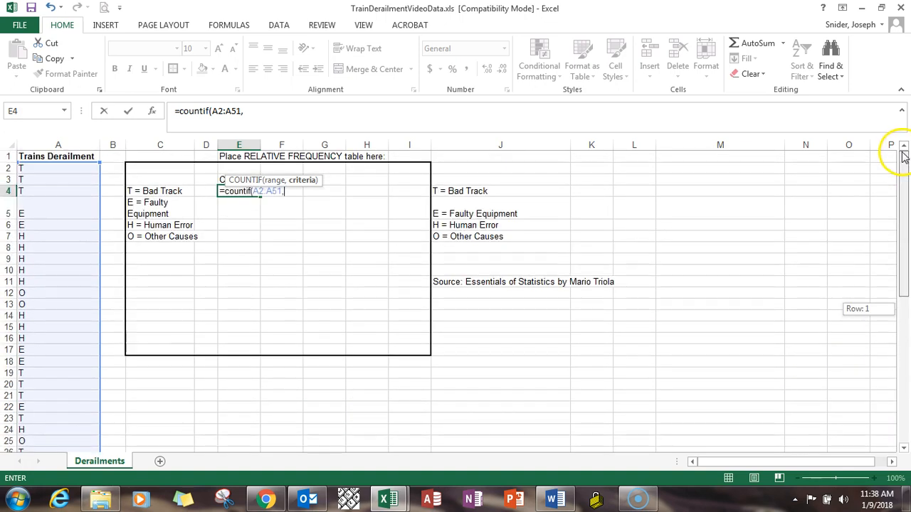
{"action": "type", "text": "\""}
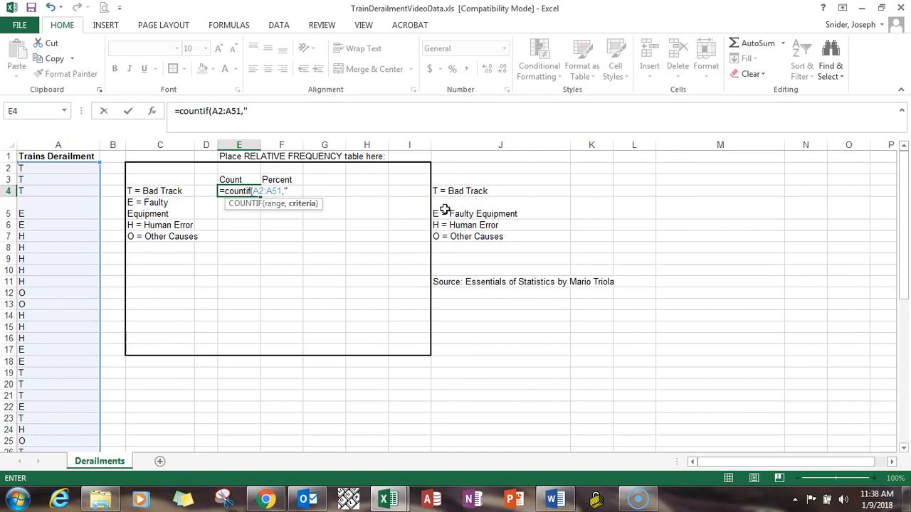
{"action": "type", "text": "T\")"}
{"action": "key", "text": "Return"}
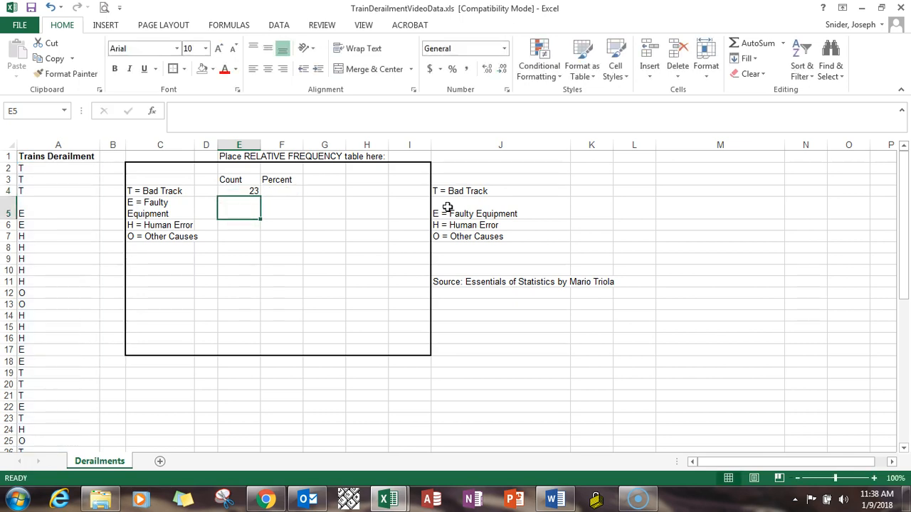
Make the COUNTIF range in E4 absolute as $A$2:$A$51 and fill the formula down to E7
{"action": "left_click", "coordinate": [242, 190]}
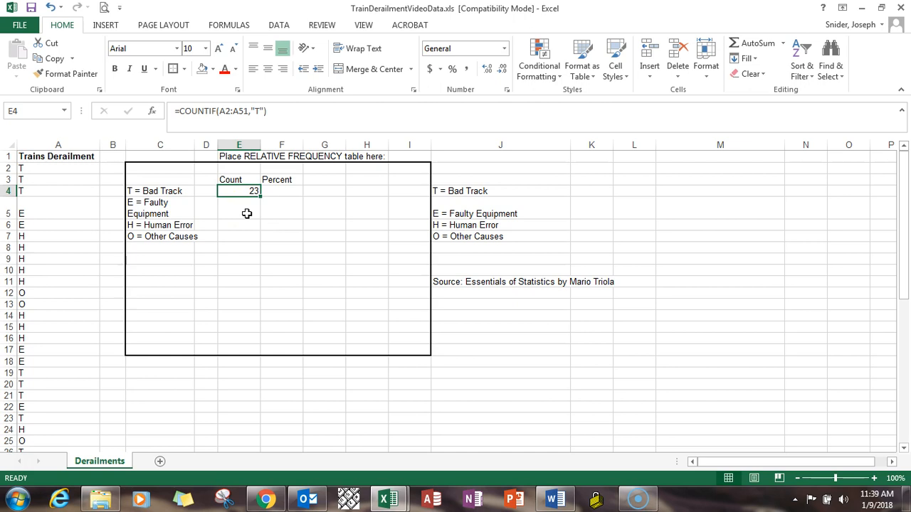
{"action": "left_click", "coordinate": [241, 111]}
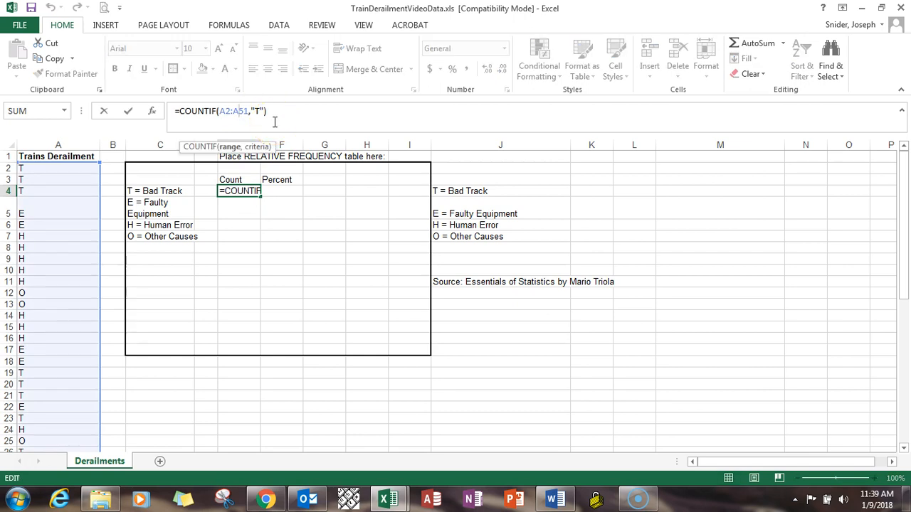
{"action": "key", "text": "F4"}
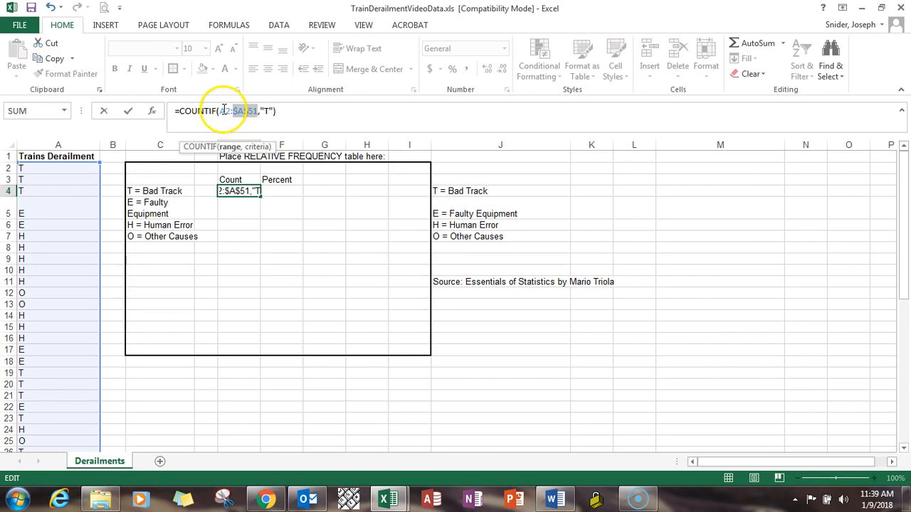
{"action": "left_click", "coordinate": [223, 110]}
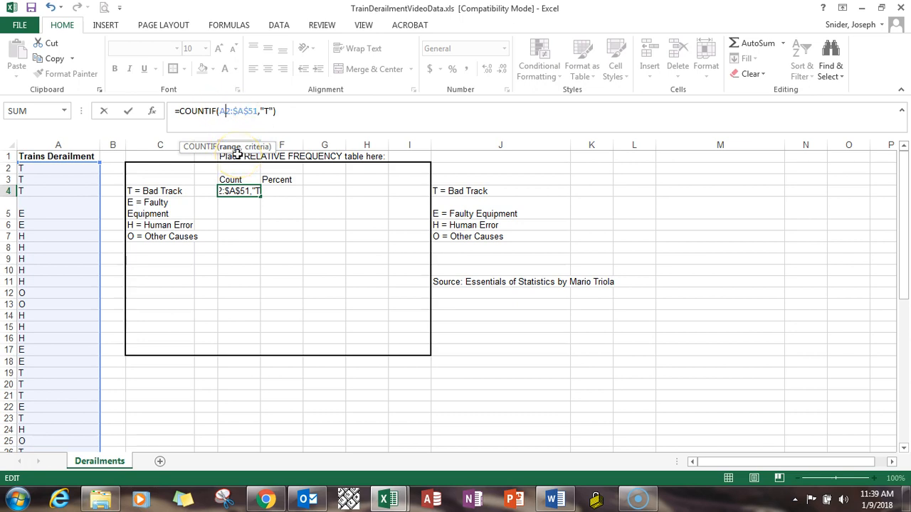
{"action": "key", "text": "F4"}
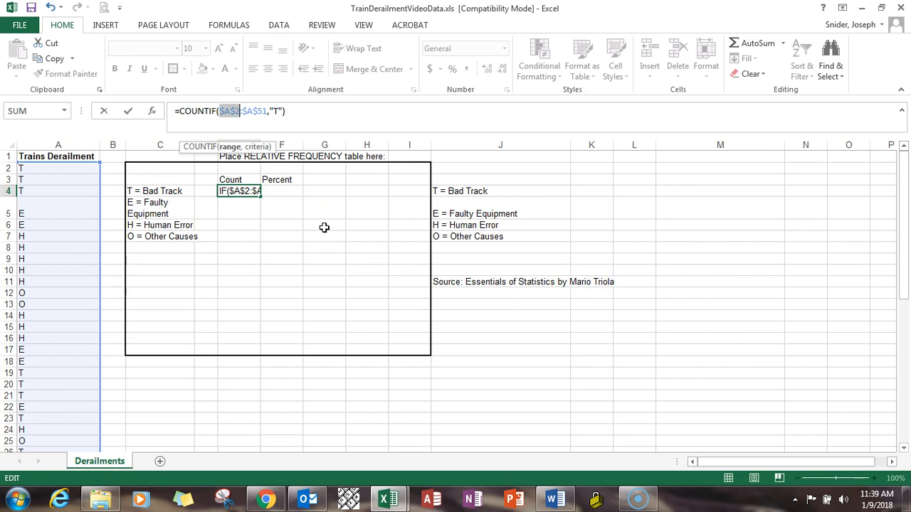
{"action": "key", "text": "Return"}
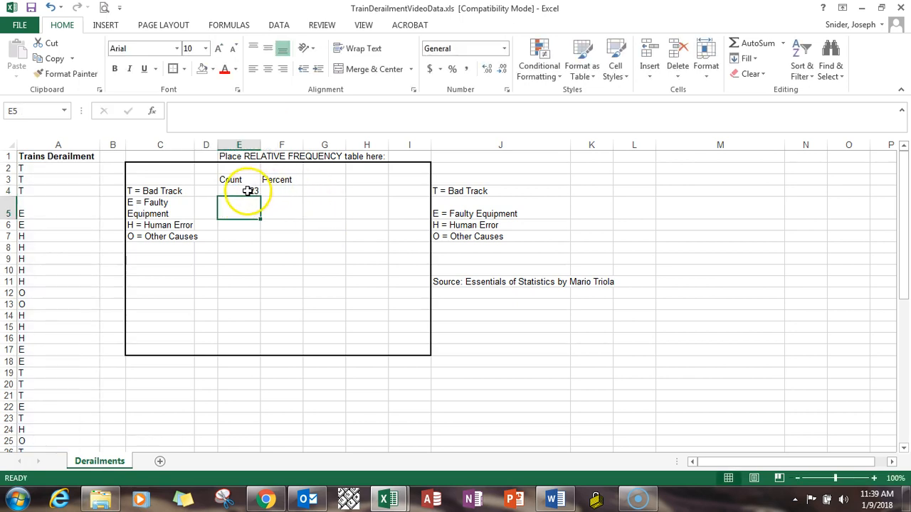
{"action": "left_click", "coordinate": [240, 190]}
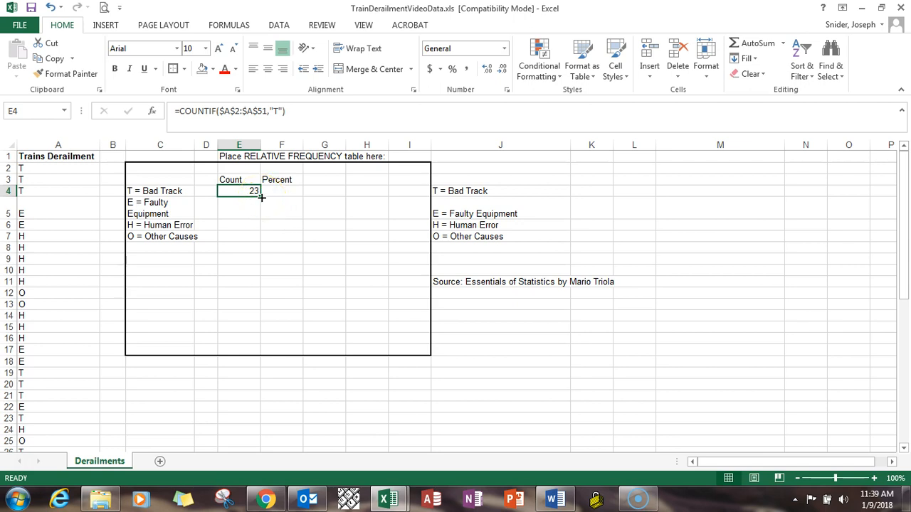
{"action": "left_click_drag", "start_coordinate": [261, 198], "coordinate": [256, 244]}
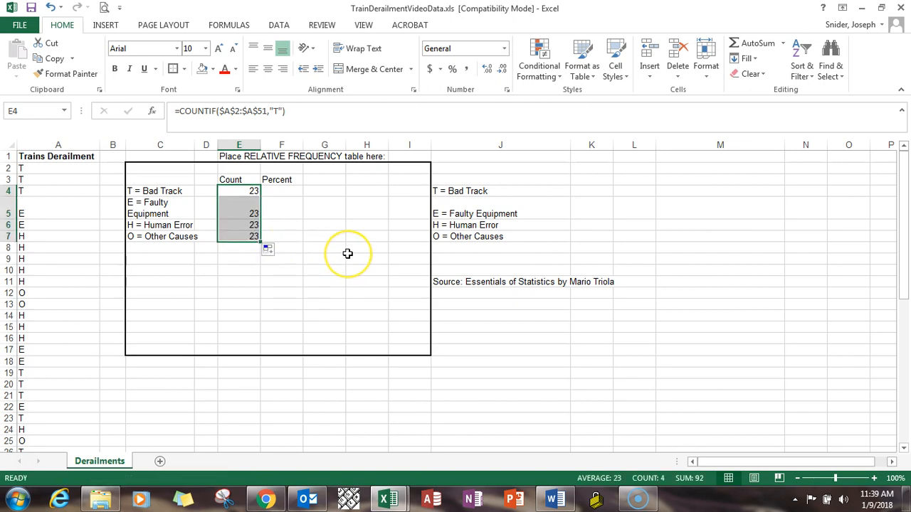
Change the COUNTIF criterion in E5 to "E" for the Faulty Equipment count
{"action": "left_click", "coordinate": [239, 214]}
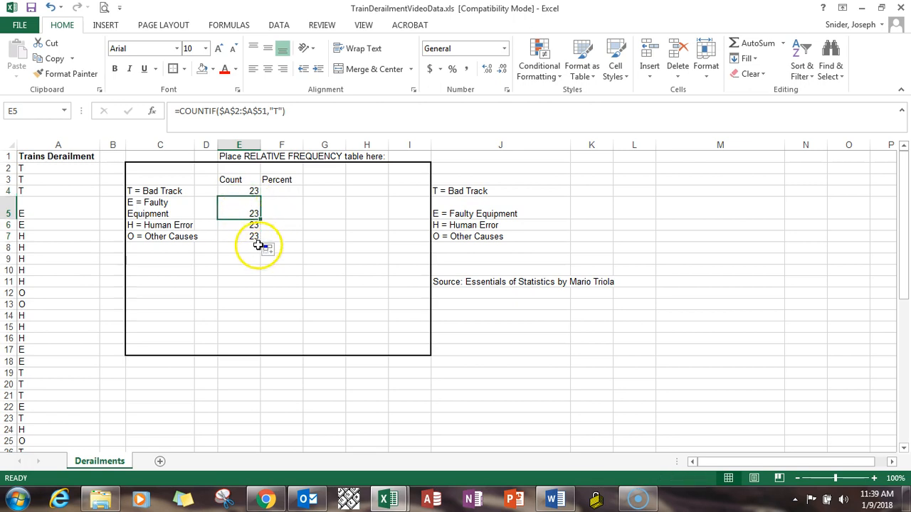
{"action": "left_click", "coordinate": [278, 111]}
{"action": "key", "text": "BackSpace"}
{"action": "type", "text": "E"}
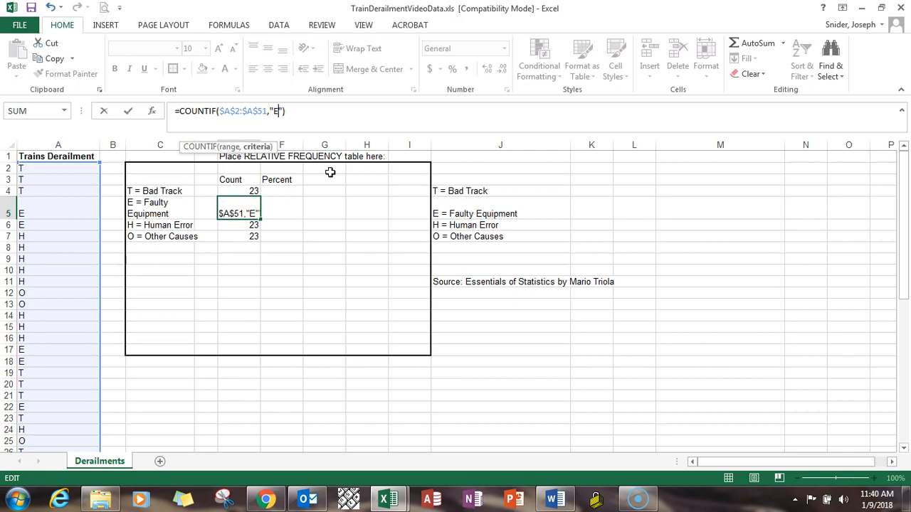
{"action": "key", "text": "Return"}
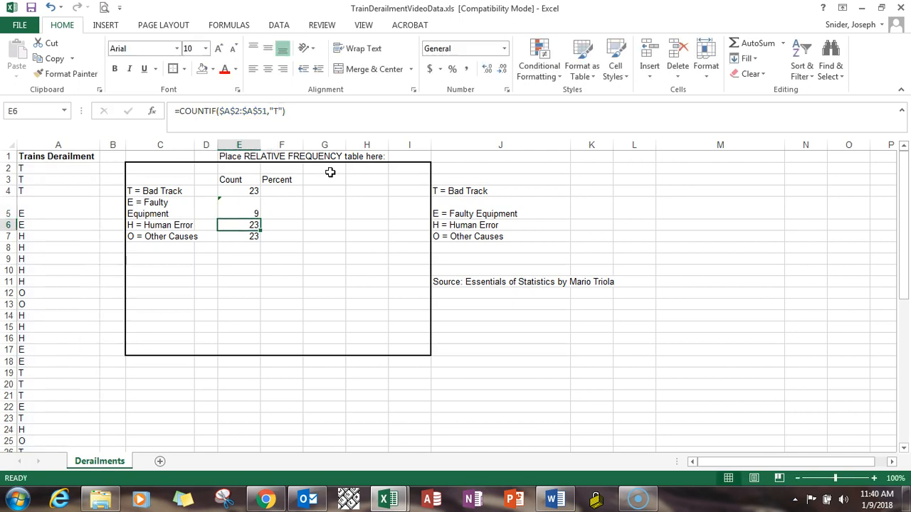
Change the COUNTIF criterion in E6 to "H" for the Human Error count
{"action": "left_click", "coordinate": [278, 110]}
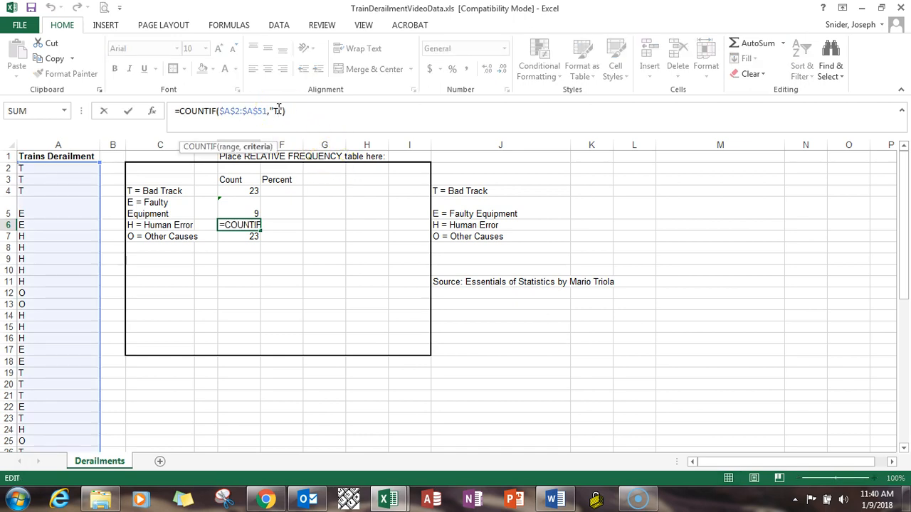
{"action": "key", "text": "BackSpace"}
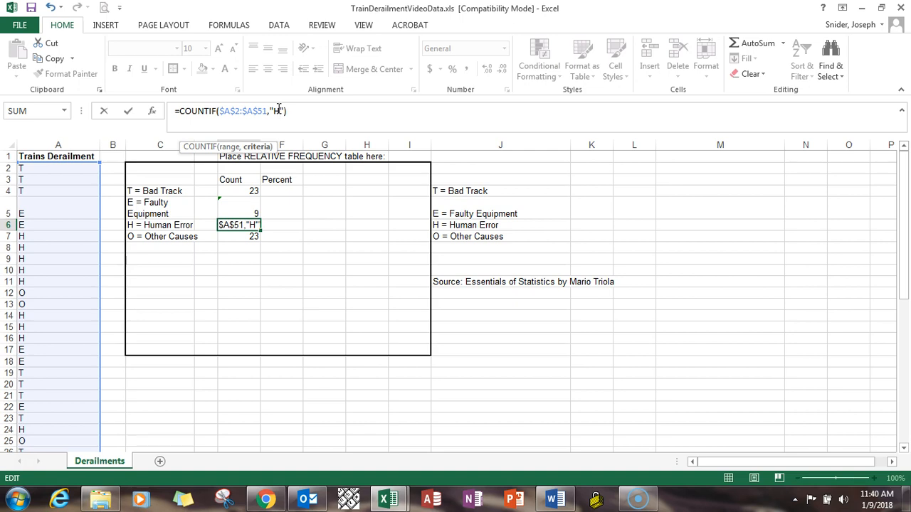
{"action": "key", "text": "Return"}
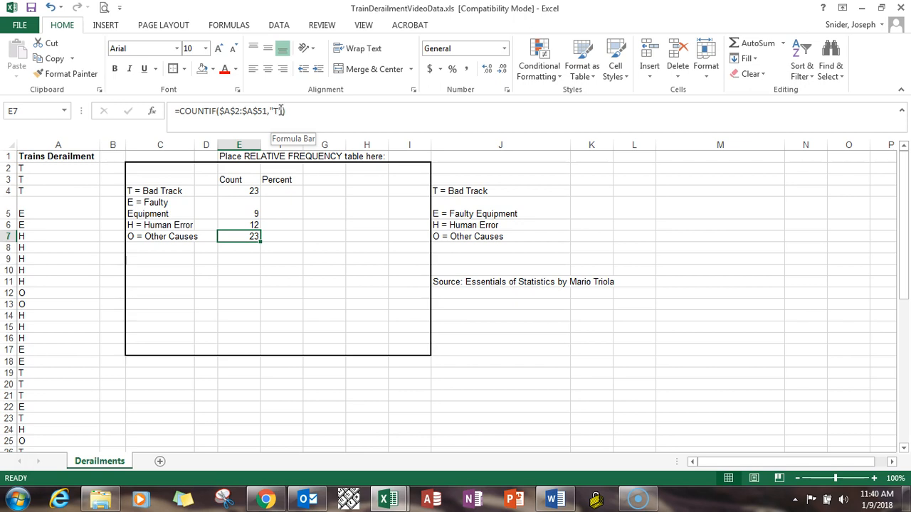
Change the COUNTIF criterion in E7 to "O" for the Other Causes count
{"action": "left_click", "coordinate": [278, 110]}
{"action": "key", "text": "BackSpace"}
{"action": "type", "text": "O"}
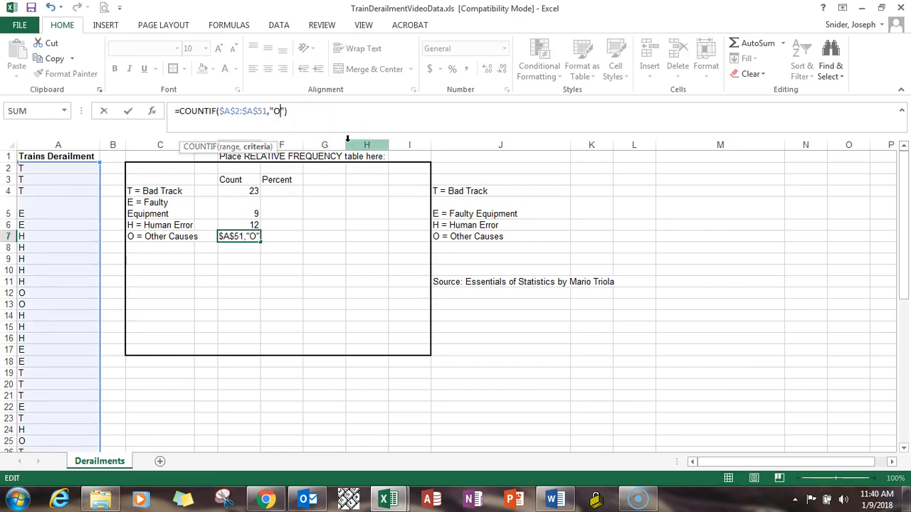
{"action": "key", "text": "Return"}
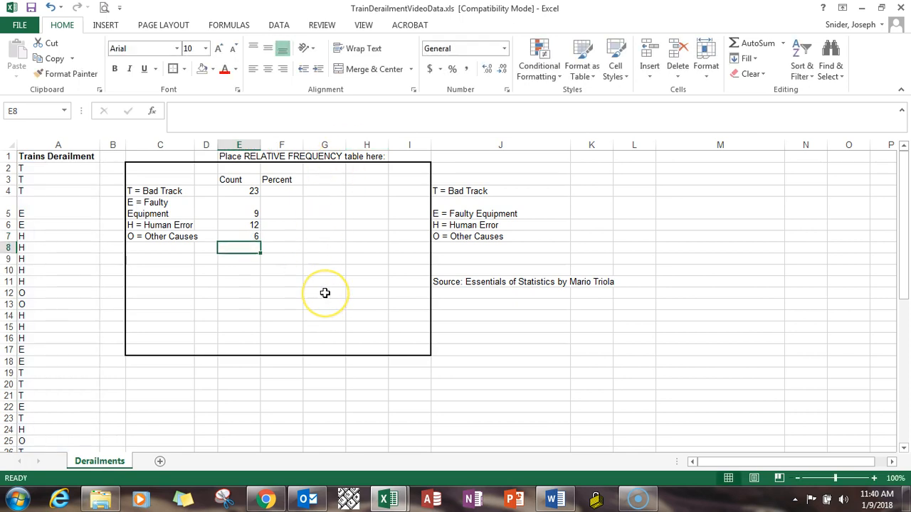
Check the COUNTIF formulas of the four derailment causes in E4 through E7
{"action": "left_click", "coordinate": [249, 192]}
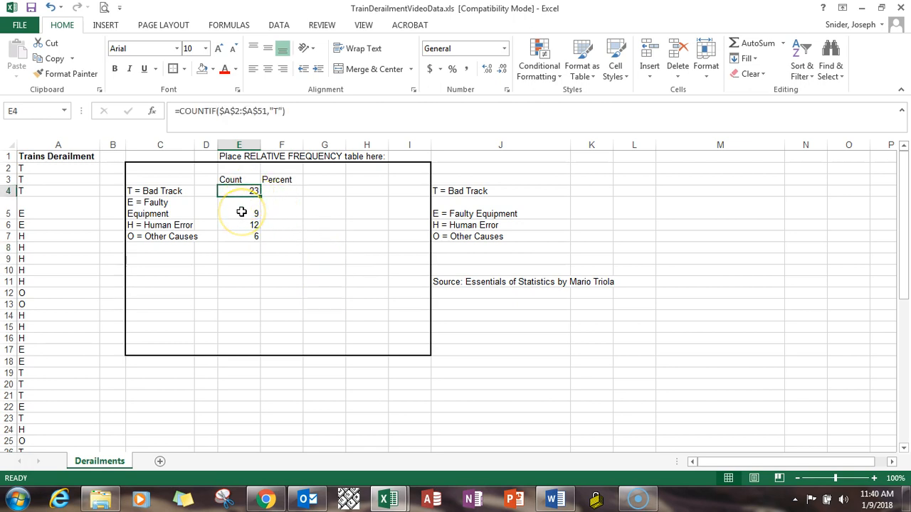
{"action": "left_click", "coordinate": [241, 212]}
{"action": "left_click", "coordinate": [237, 225]}
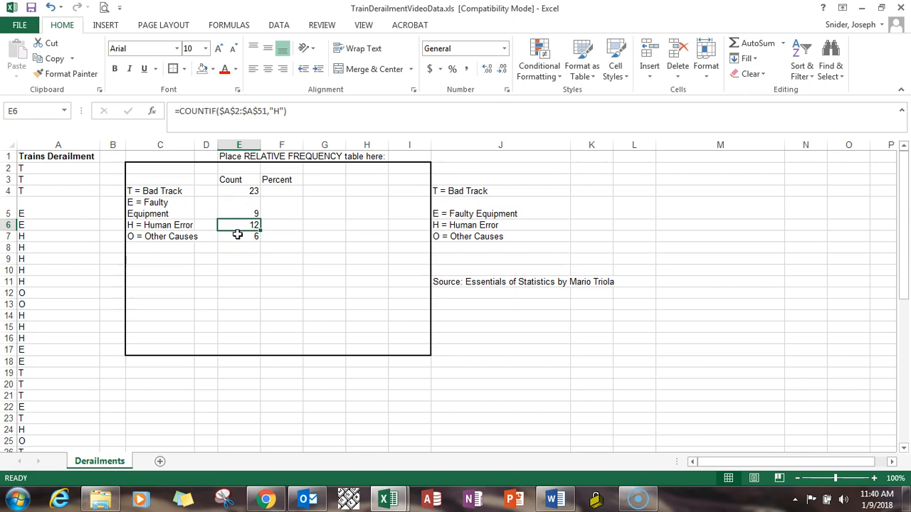
{"action": "left_click", "coordinate": [237, 235]}
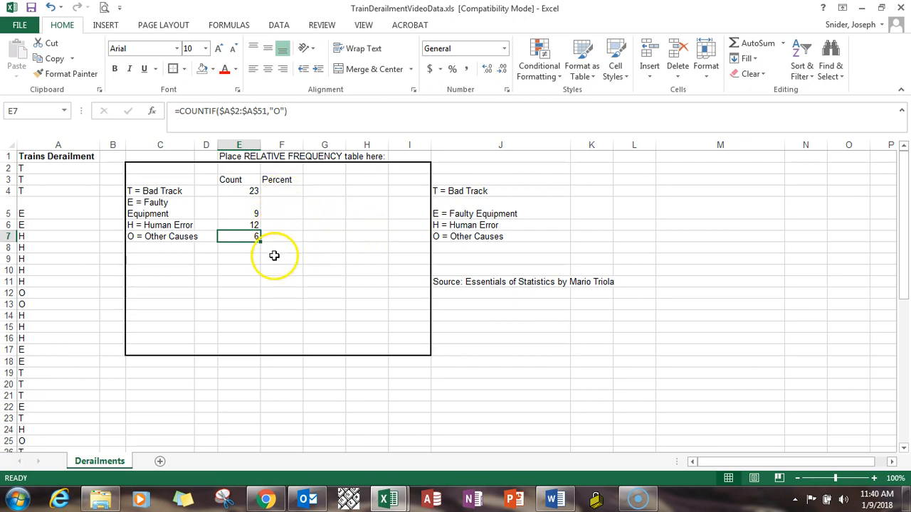
Total the four cause counts in E9 with the formula =SUM(E4:E7)
{"action": "left_click", "coordinate": [239, 260]}
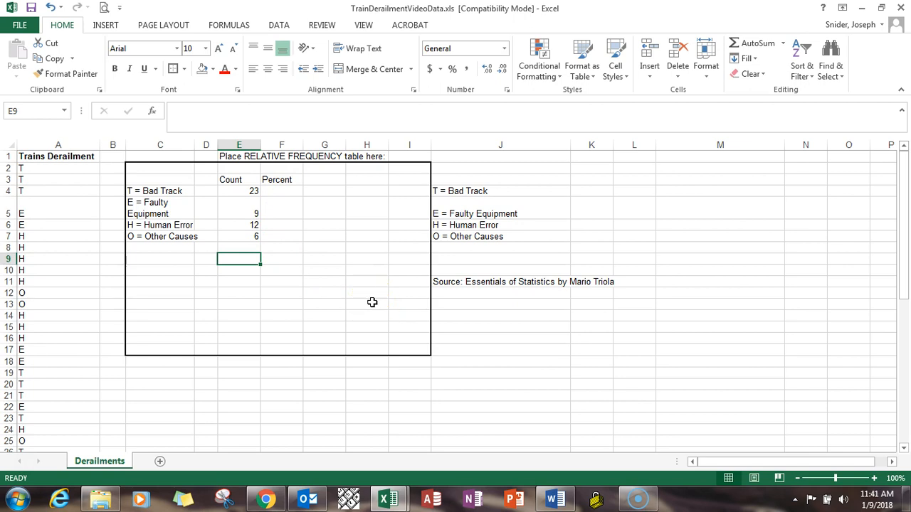
{"action": "type", "text": "="}
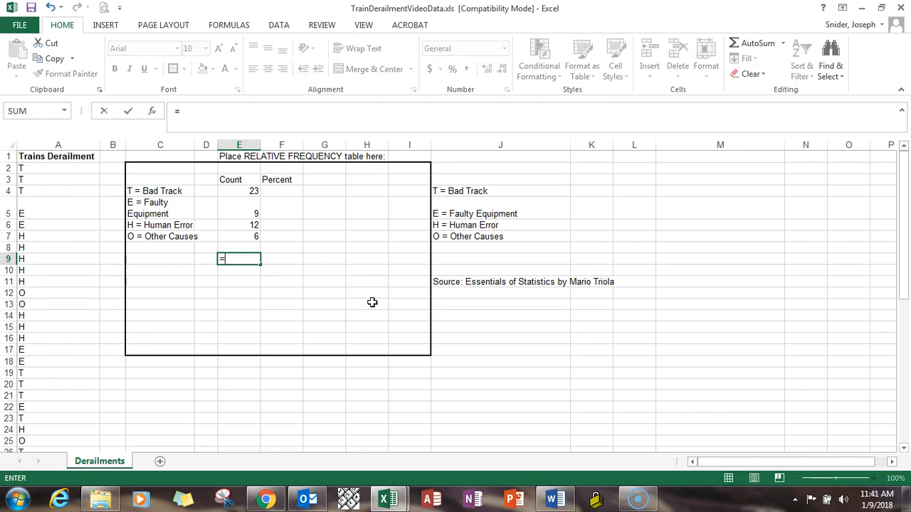
{"action": "type", "text": "sum("}
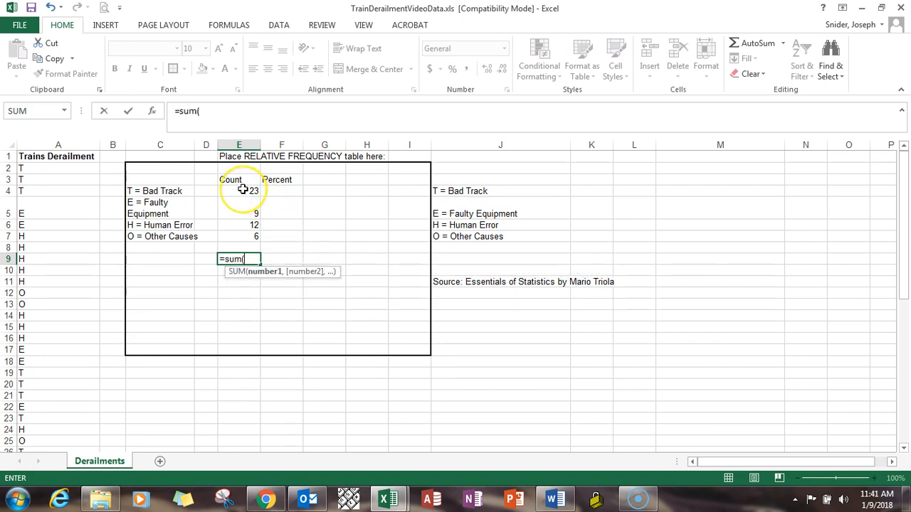
{"action": "left_click_drag", "start_coordinate": [243, 190], "coordinate": [242, 244]}
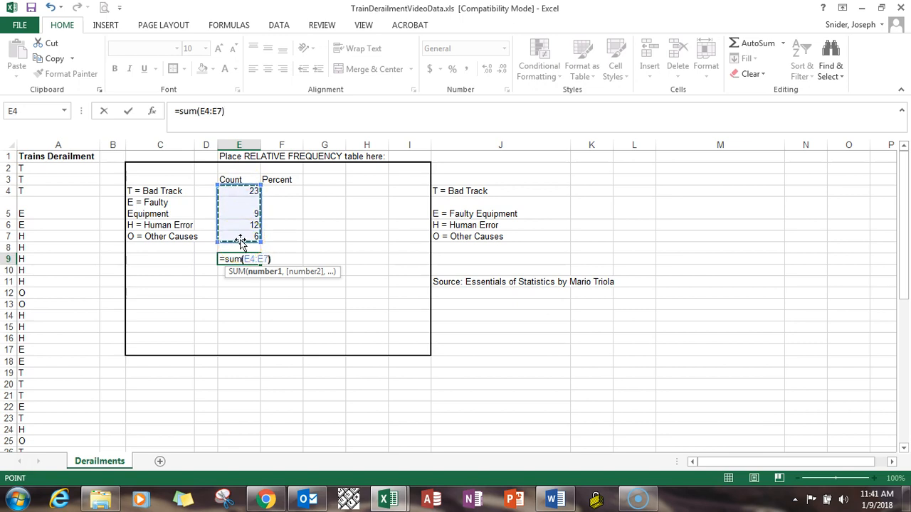
{"action": "key", "text": "Return"}
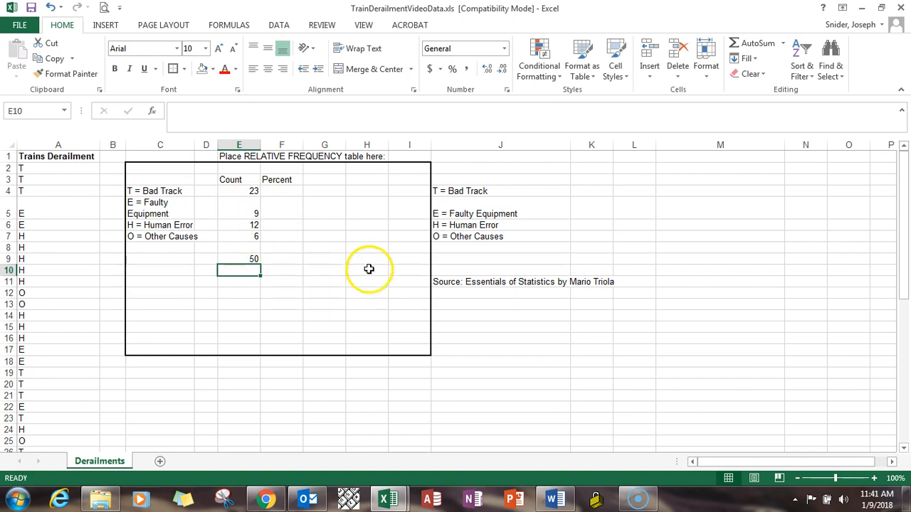
Enter the formula =E4/E9 in F4 to calculate the Bad Track percentage
{"action": "left_click", "coordinate": [294, 190]}
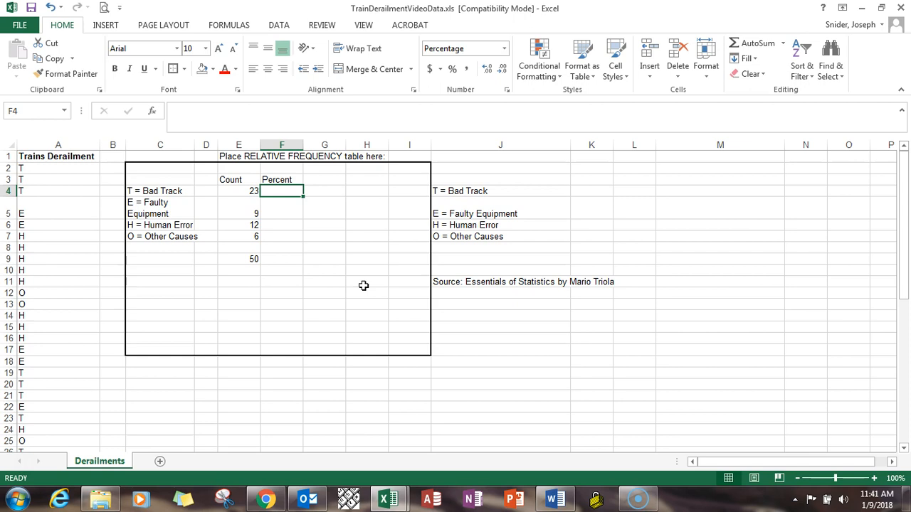
{"action": "type", "text": "="}
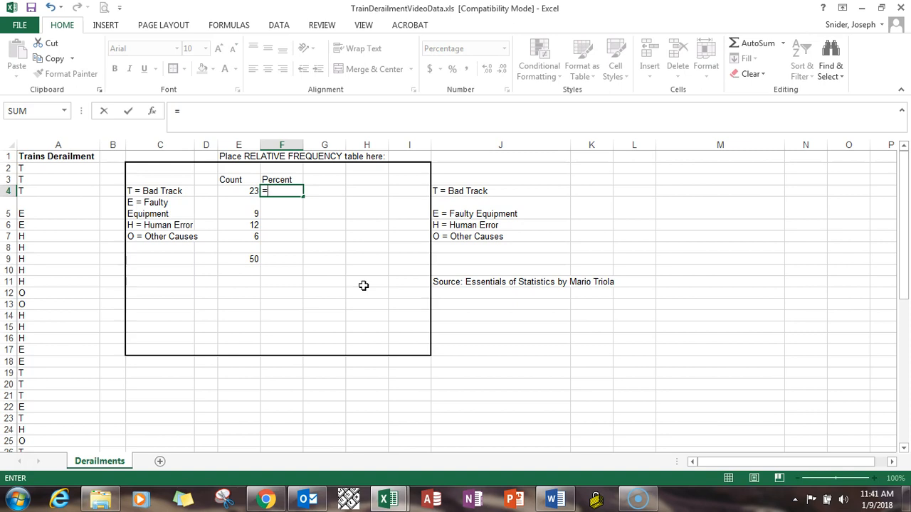
{"action": "left_click", "coordinate": [244, 191]}
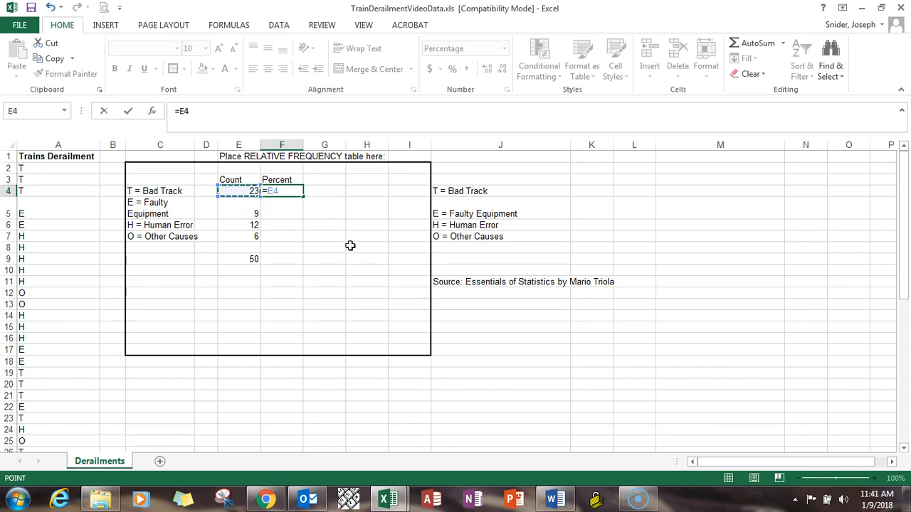
{"action": "type", "text": "/"}
{"action": "left_click", "coordinate": [350, 241]}
{"action": "left_click", "coordinate": [241, 259]}
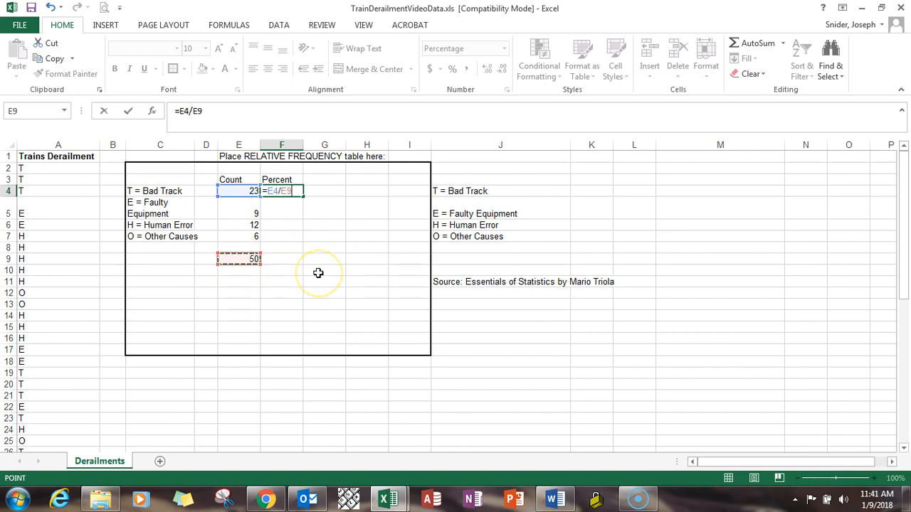
{"action": "key", "text": "Return"}
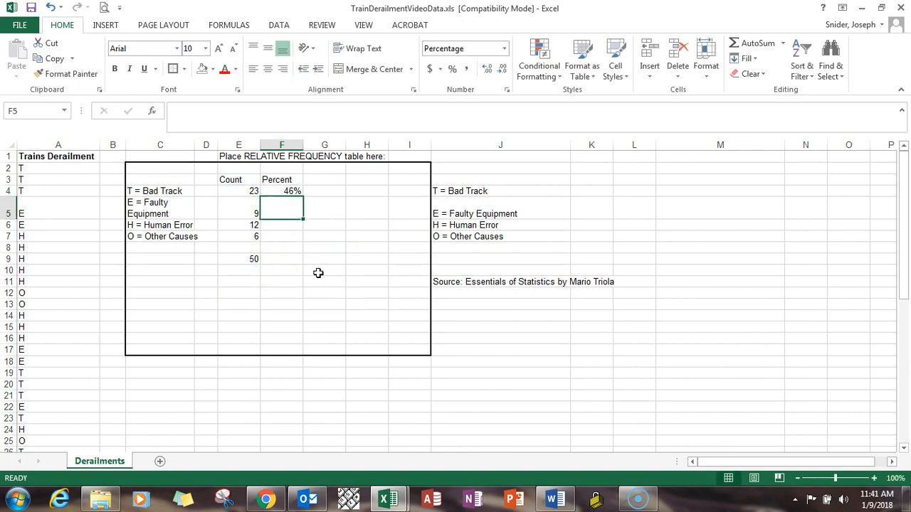
Enter the formula =E5/E9 in F5 to calculate the Faulty Equipment percentage
{"action": "type", "text": "="}
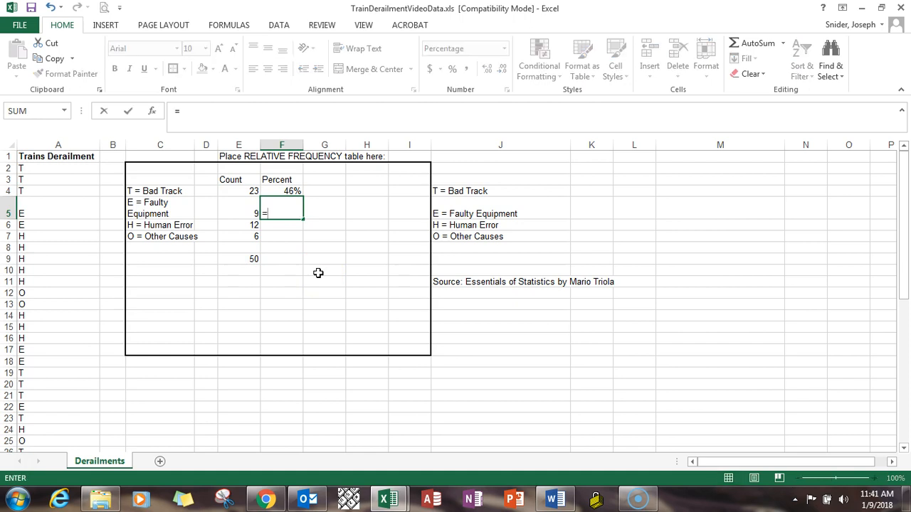
{"action": "key", "text": "Left"}
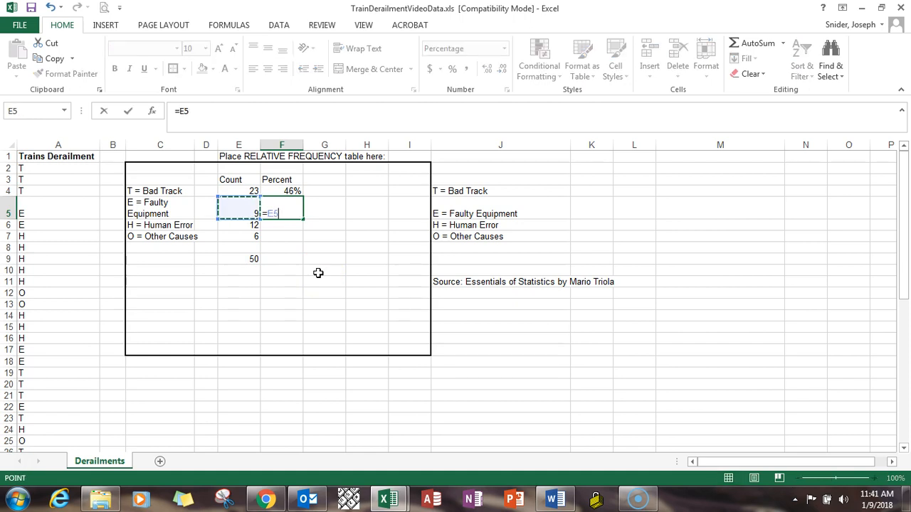
{"action": "type", "text": "/"}
{"action": "left_click", "coordinate": [253, 260]}
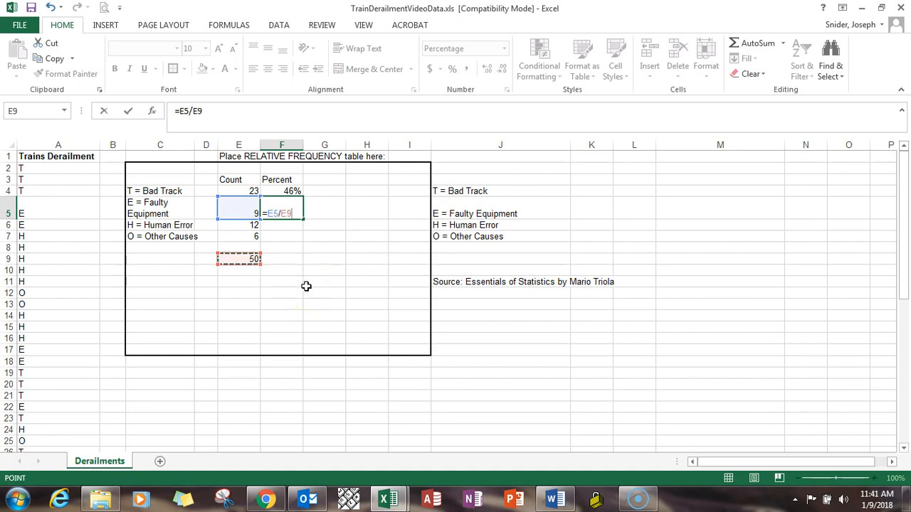
{"action": "key", "text": "Return"}
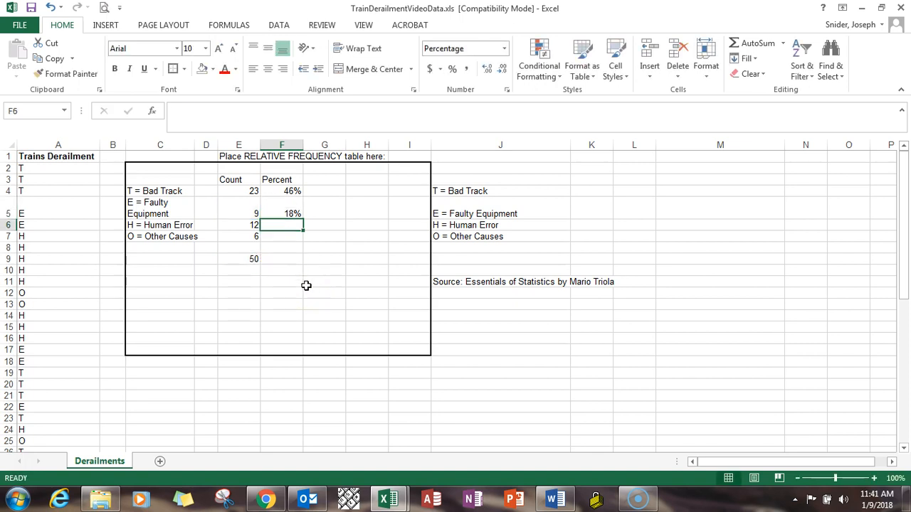
Calculate the Human Error percentage in F6 by dividing E6 by the total in E9
{"action": "type", "text": "="}
{"action": "key", "text": "Left"}
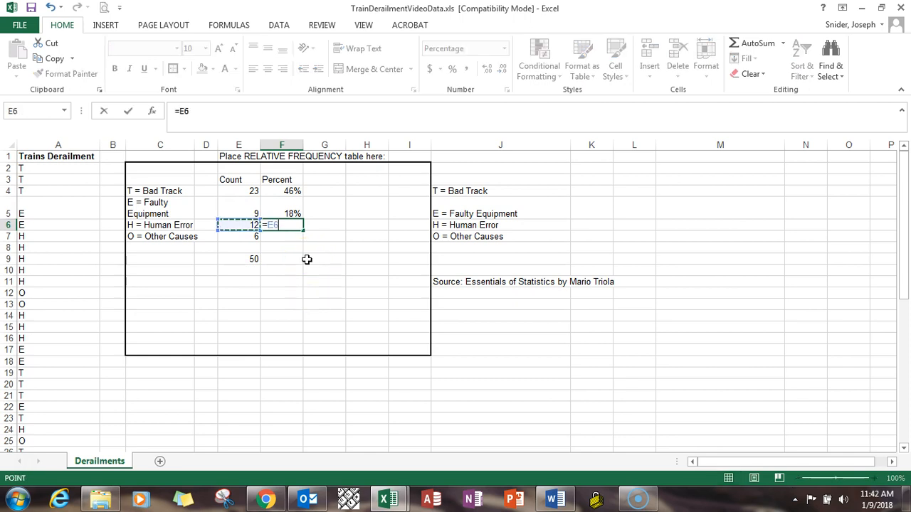
{"action": "type", "text": "/"}
{"action": "left_click", "coordinate": [248, 261]}
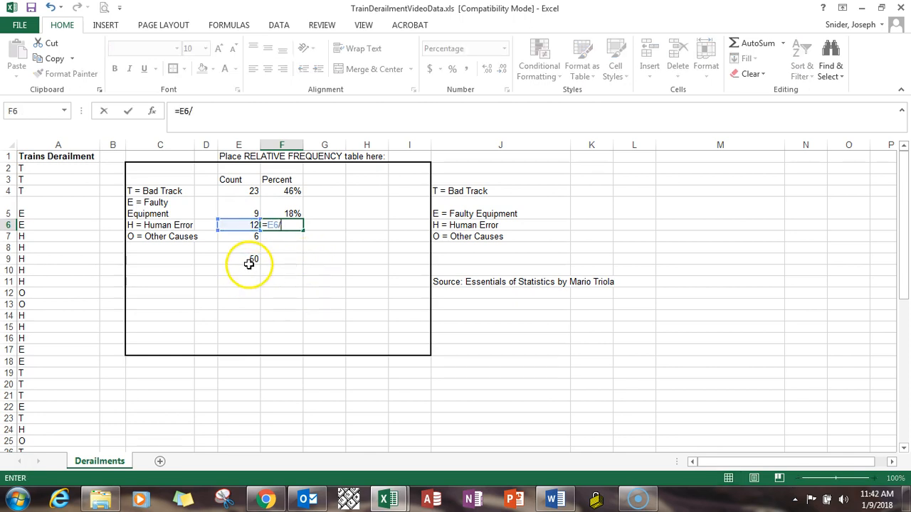
{"action": "key", "text": "F4"}
{"action": "key", "text": "Return"}
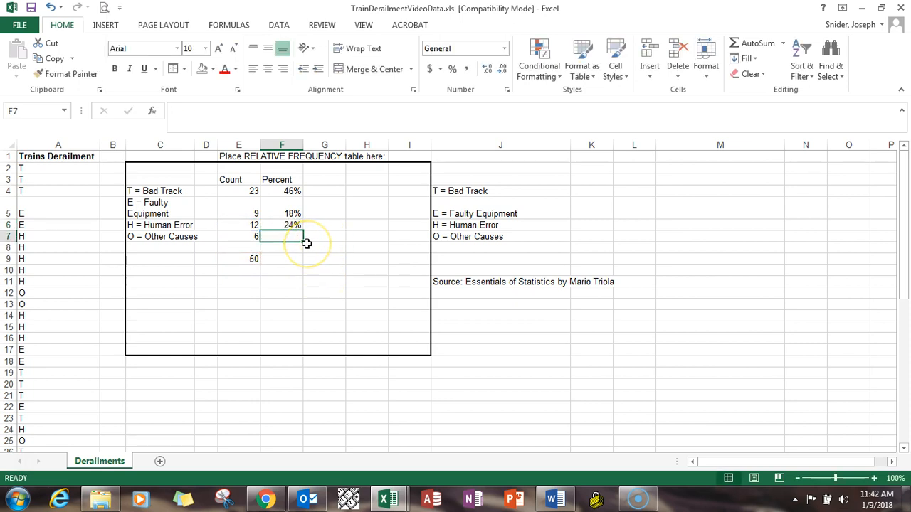
Enter the formula =E7/E9 in F7 for the Other Causes percentage and format the cell as a percentage
{"action": "type", "text": "="}
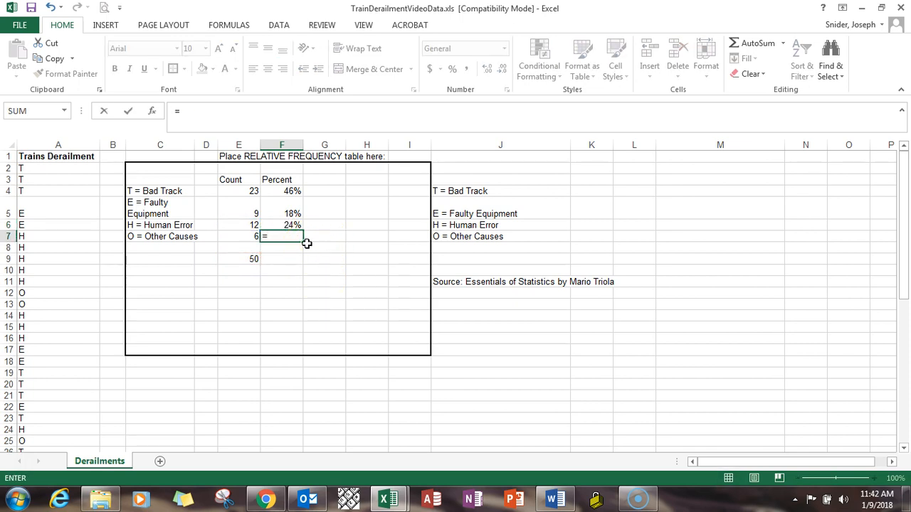
{"action": "left_click", "coordinate": [242, 237]}
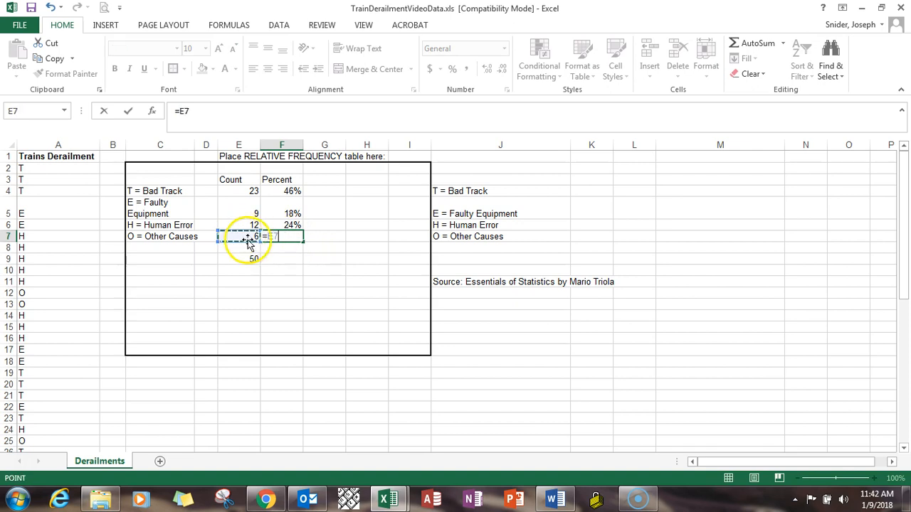
{"action": "type", "text": "/"}
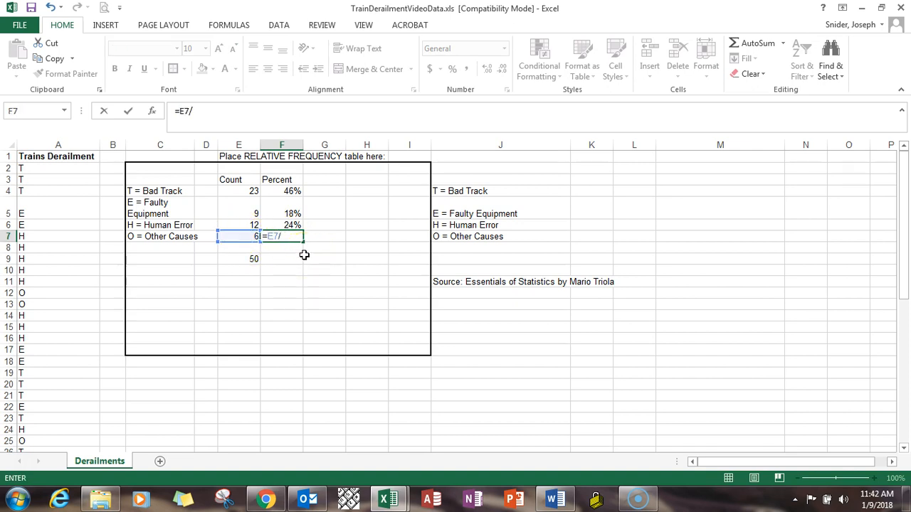
{"action": "left_click", "coordinate": [249, 260]}
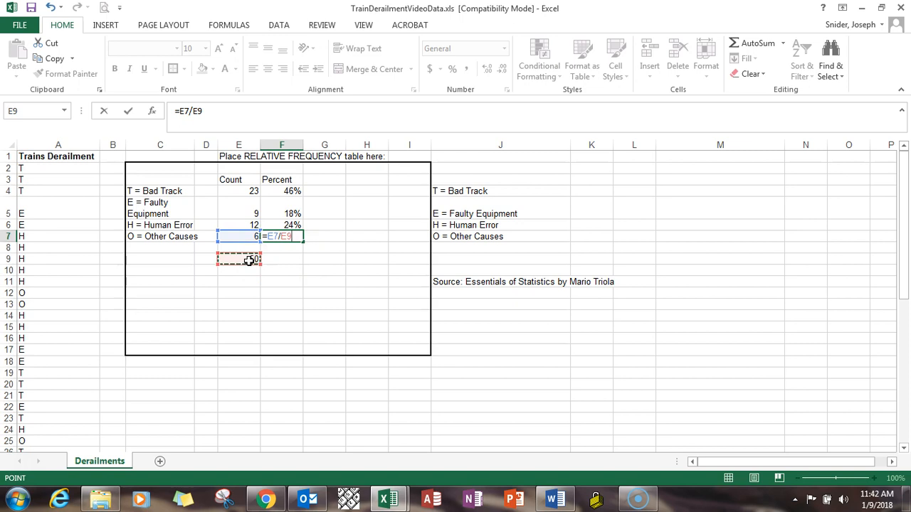
{"action": "key", "text": "Return"}
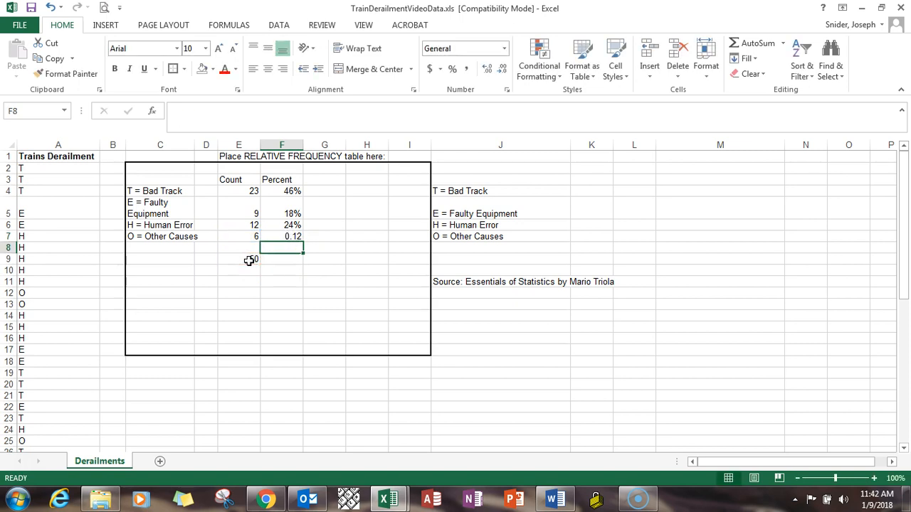
{"action": "left_click", "coordinate": [279, 237]}
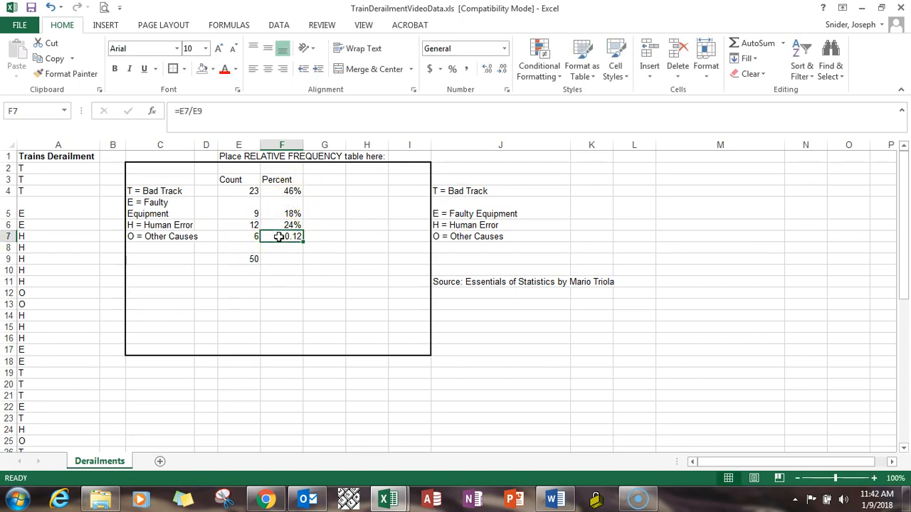
{"action": "left_click", "coordinate": [451, 69]}
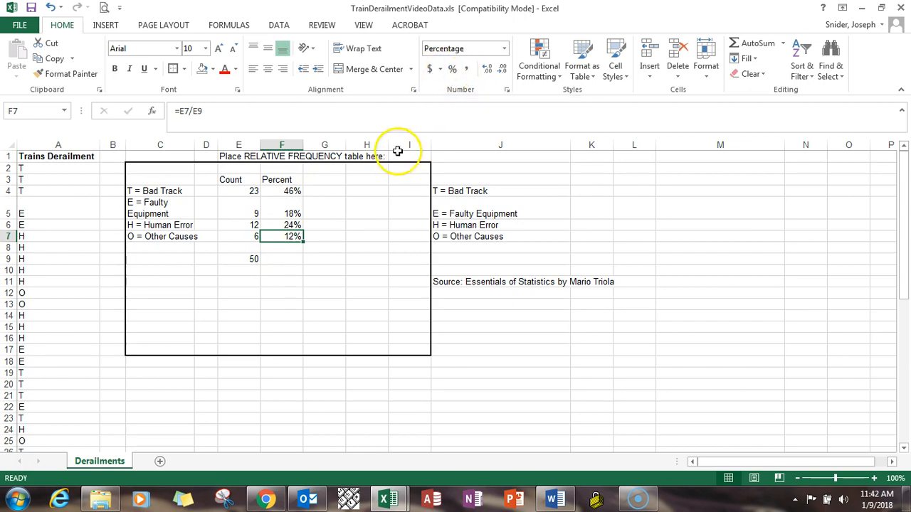